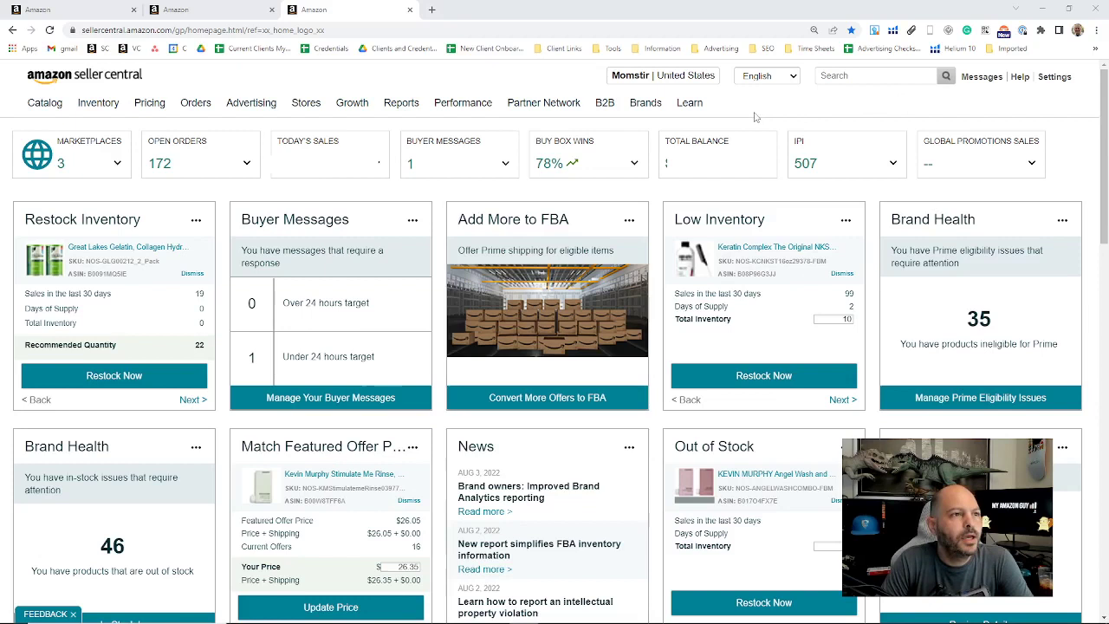
# Step: Bring up the link menu for Brand Analytics under the Brands menu
pyautogui.moveTo(649, 113)
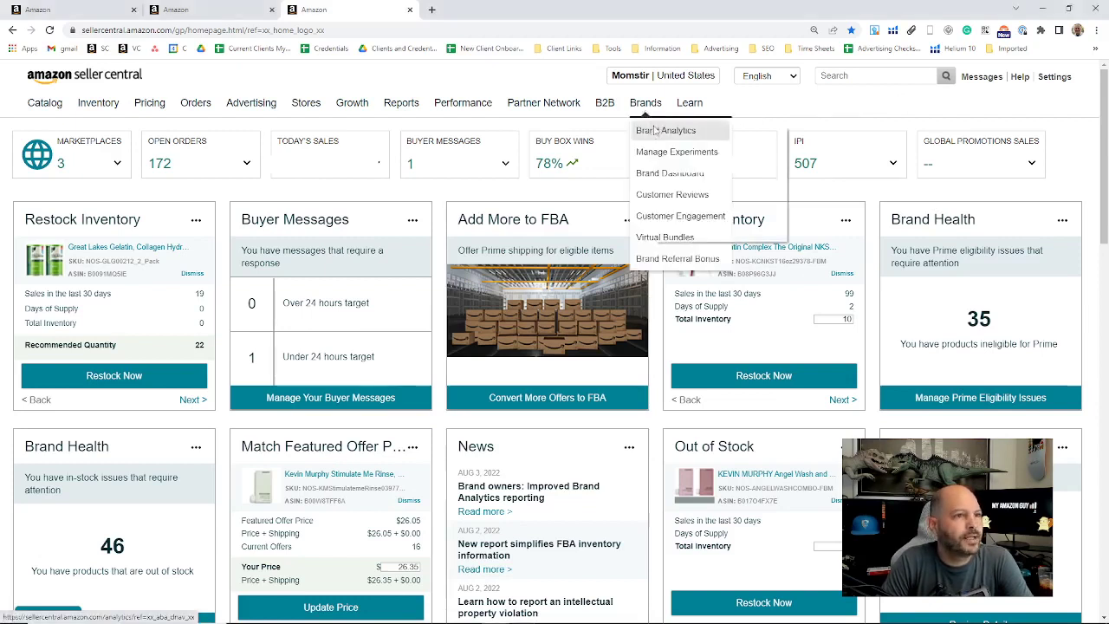
pyautogui.rightClick(673, 130)
# Step: Open Brand Analytics in a new tab, close the old Amazon tabs, and review Amazon Search Terms
pyautogui.click(677, 136)
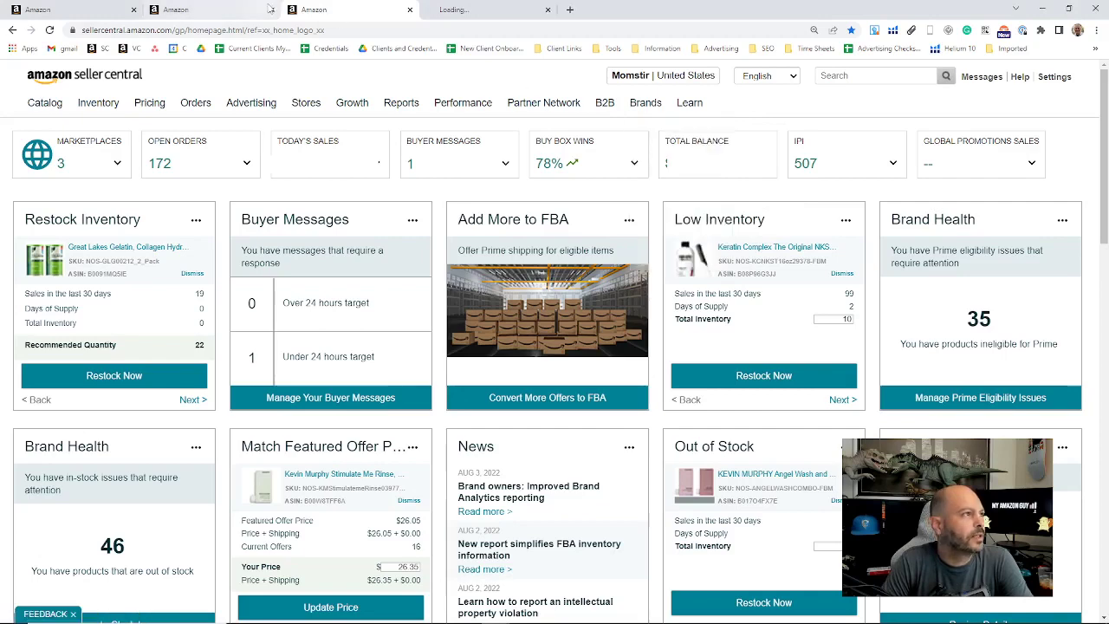
pyautogui.click(135, 11)
pyautogui.click(134, 10)
pyautogui.click(199, 11)
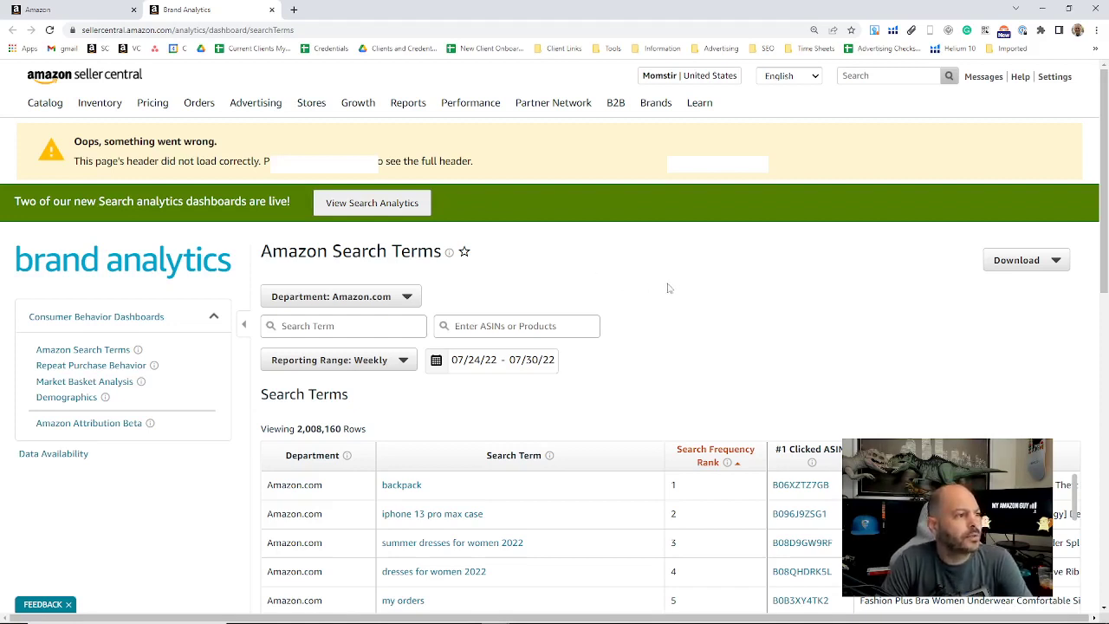
pyautogui.moveTo(656, 111)
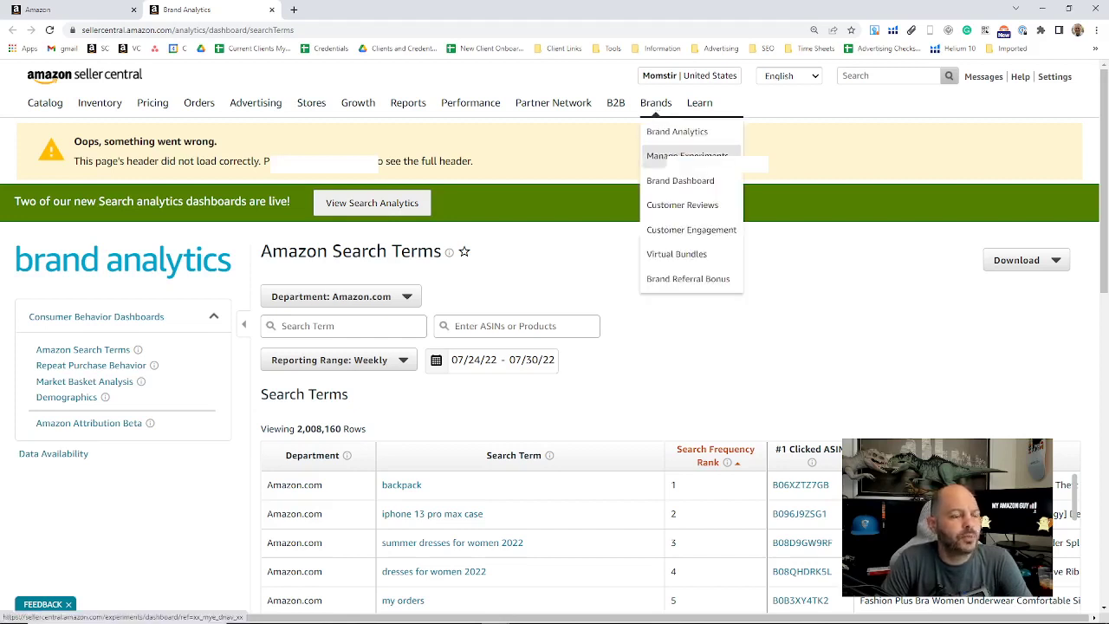
# Step: Open Manage Experiments in a new tab and switch to it
pyautogui.rightClick(689, 157)
pyautogui.click(728, 176)
pyautogui.click(340, 9)
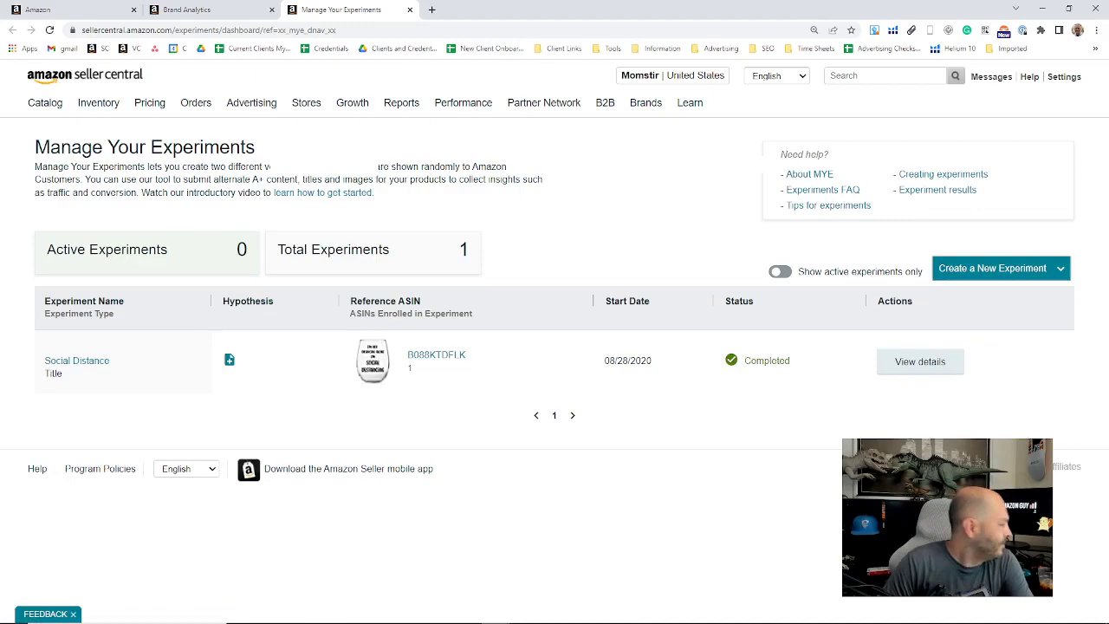
# Step: Review the Social Distance experiment results, then bring up the Brand Dashboard link menu
pyautogui.click(920, 361)
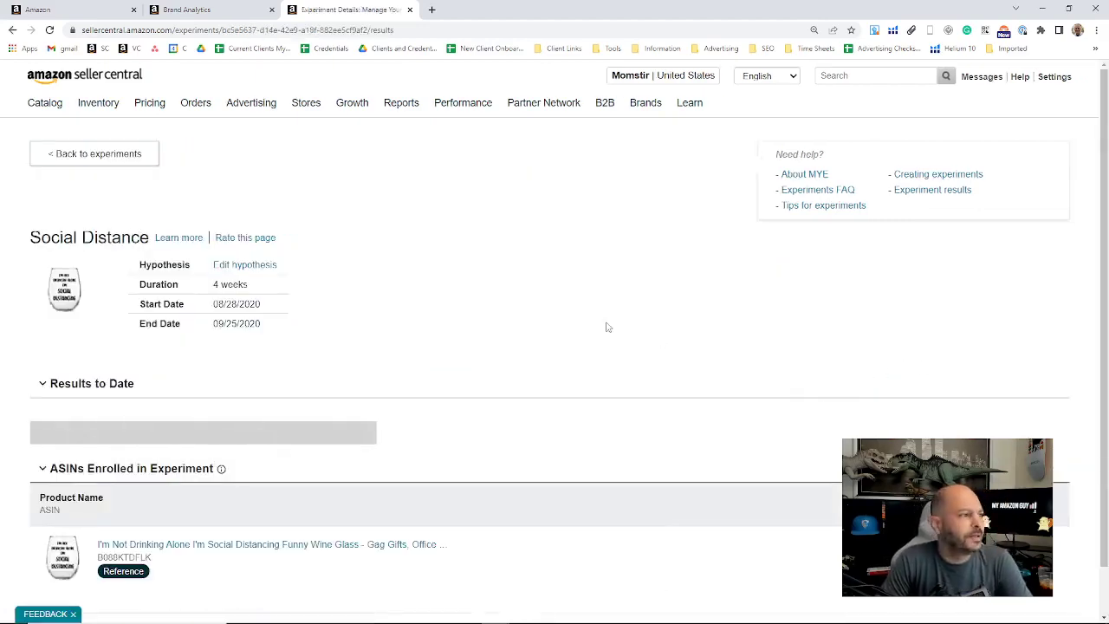
pyautogui.scroll(-5, 448, 295)
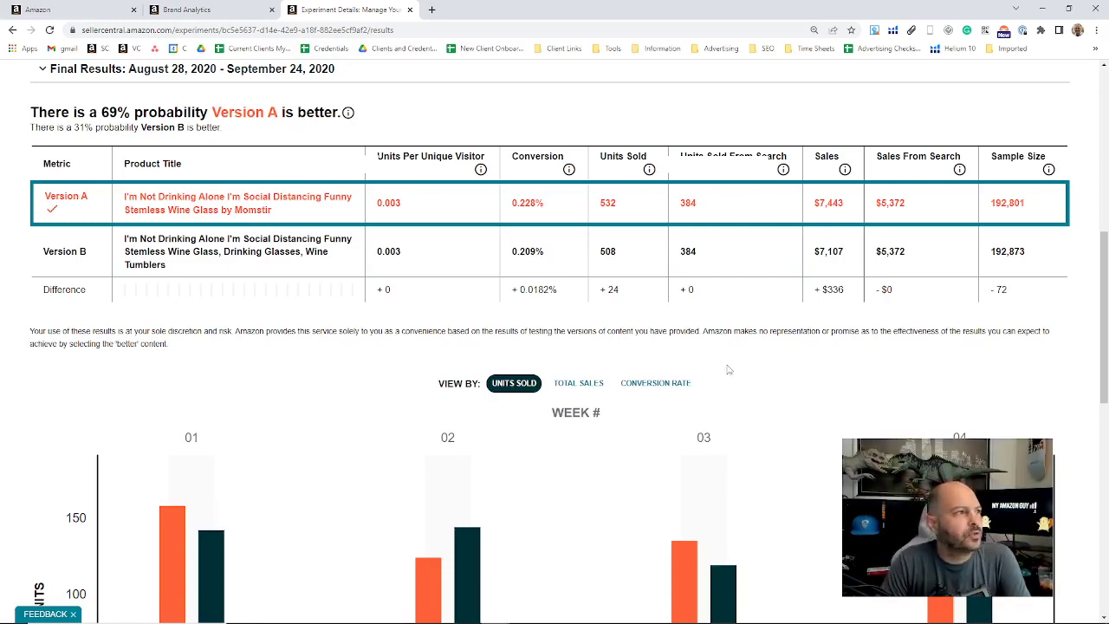
pyautogui.scroll(6, 728, 369)
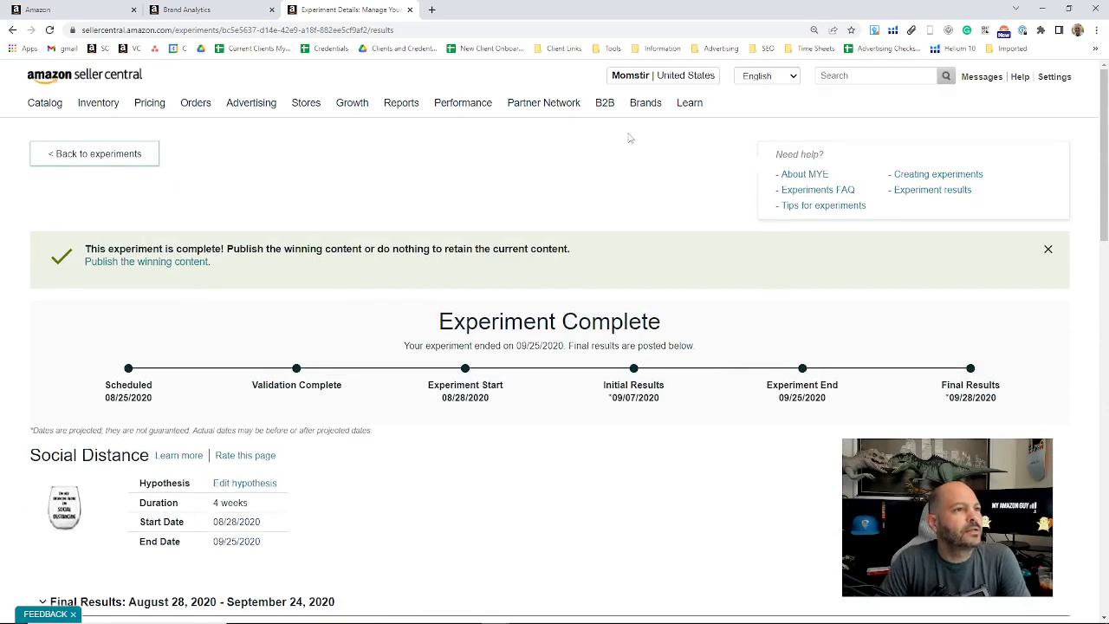
pyautogui.moveTo(656, 109)
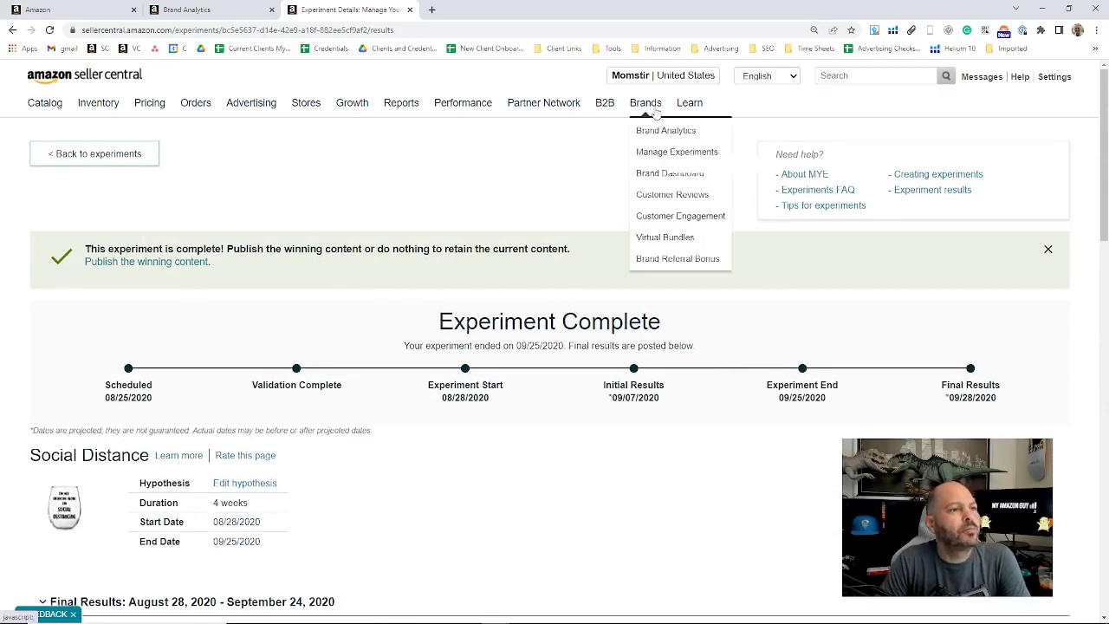
pyautogui.rightClick(671, 176)
# Step: Open Brand Dashboard in a new tab, close Experiment Details, and review the Brand Health metrics
pyautogui.click(719, 184)
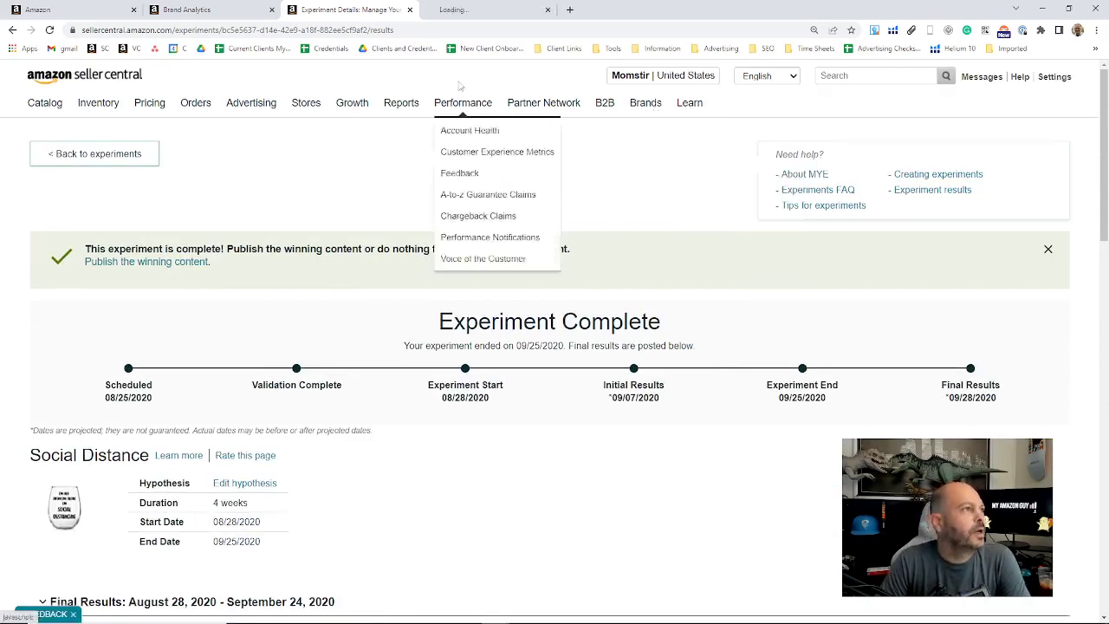
pyautogui.click(409, 9)
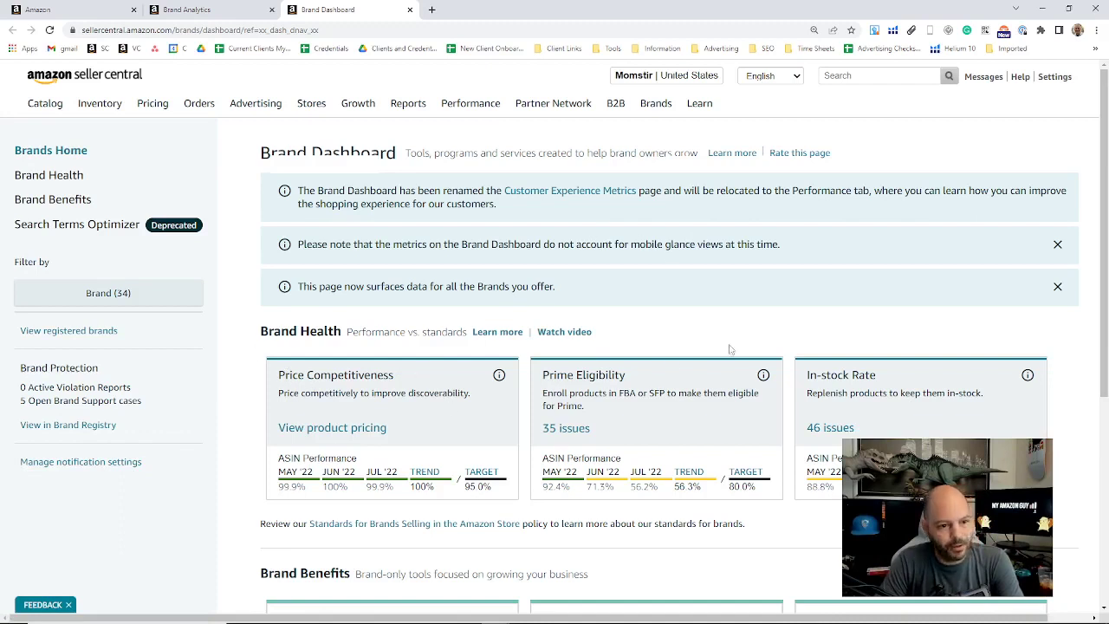
pyautogui.scroll(-1, 725, 332)
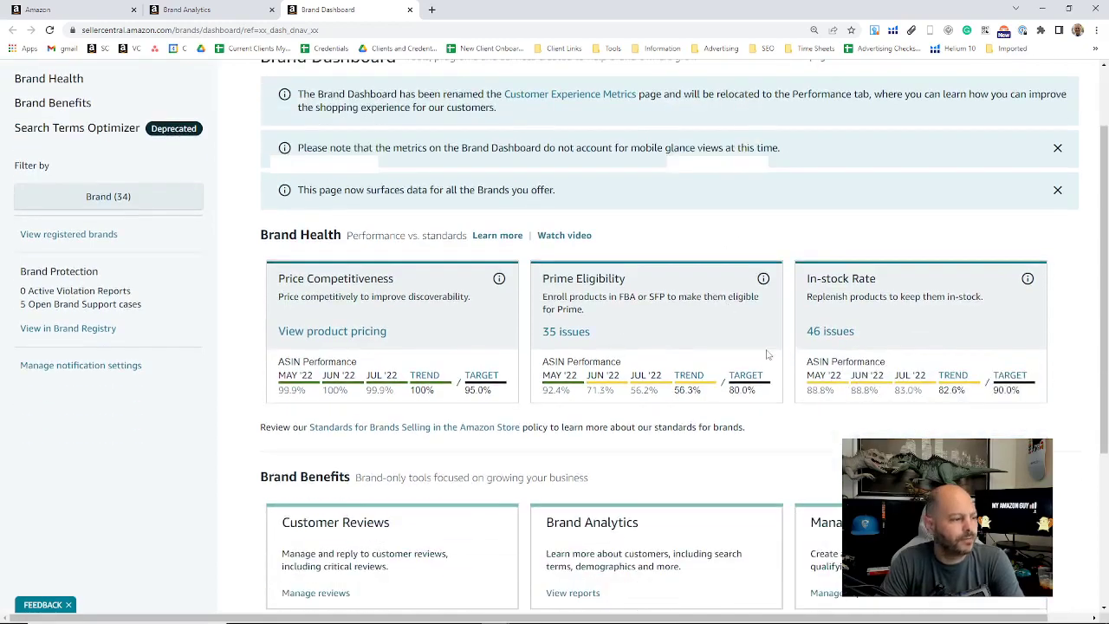
pyautogui.scroll(-1, 766, 354)
pyautogui.scroll(-2, 703, 351)
# Step: Go to the Customer Reviews page from the Brands menu
pyautogui.scroll(4, 709, 440)
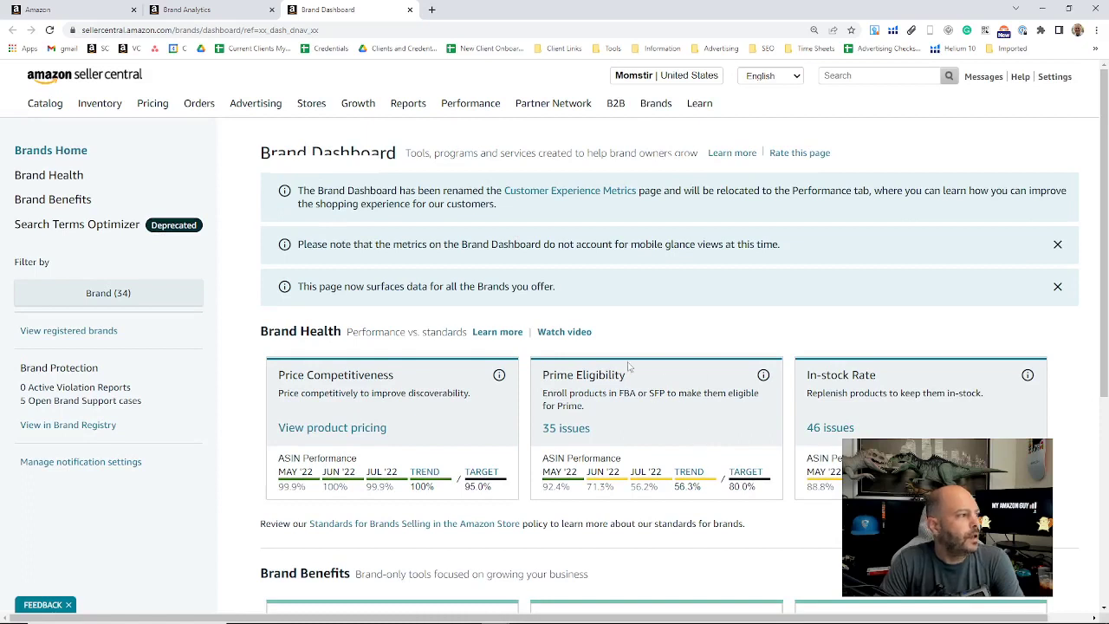
pyautogui.moveTo(656, 113)
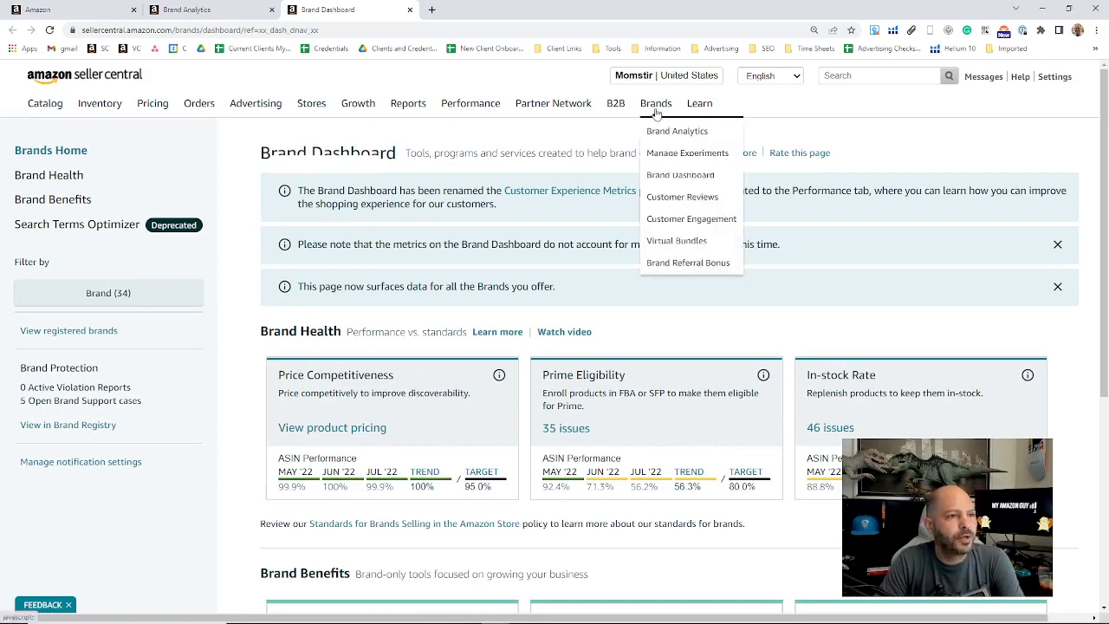
pyautogui.click(679, 205)
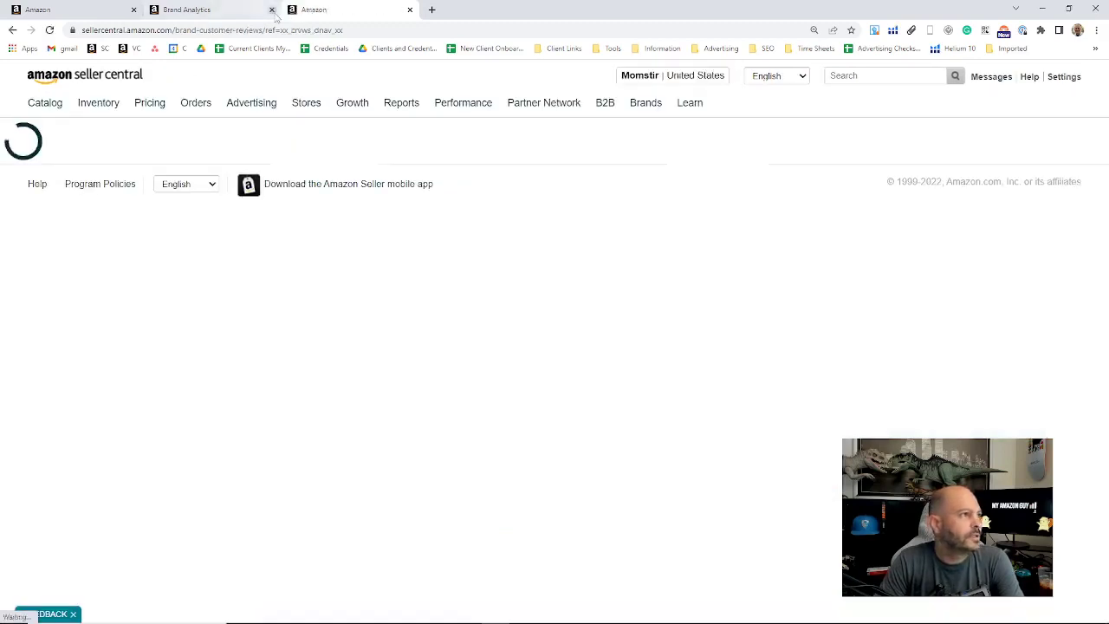
# Step: Close the Brand Analytics tab and browse the 85 customer reviews across 3 brands
pyautogui.click(272, 9)
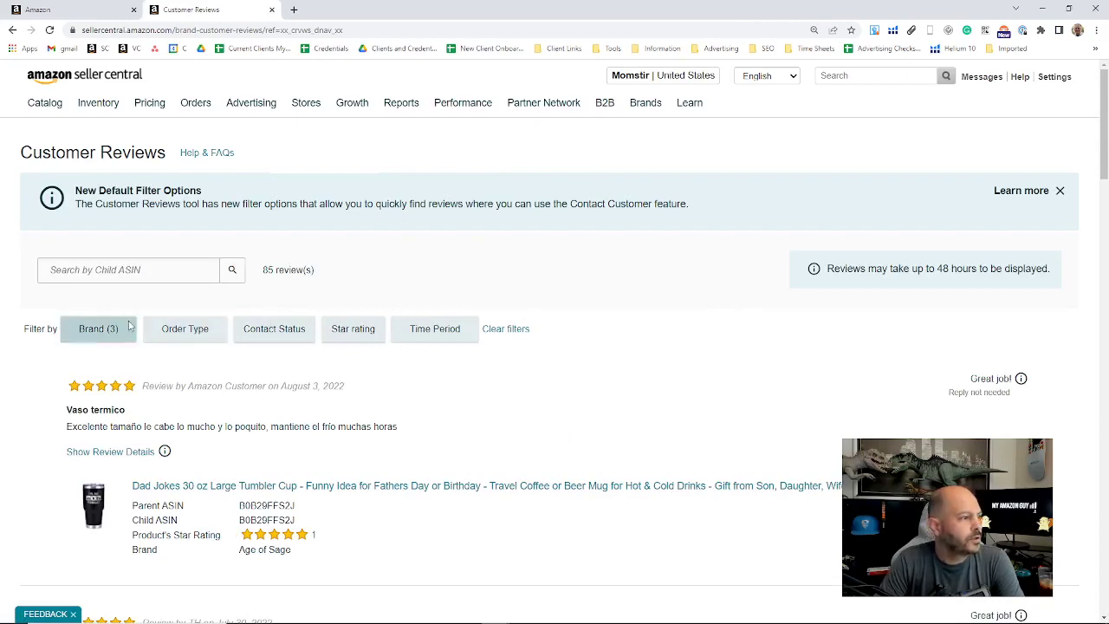
pyautogui.scroll(-1, 555, 269)
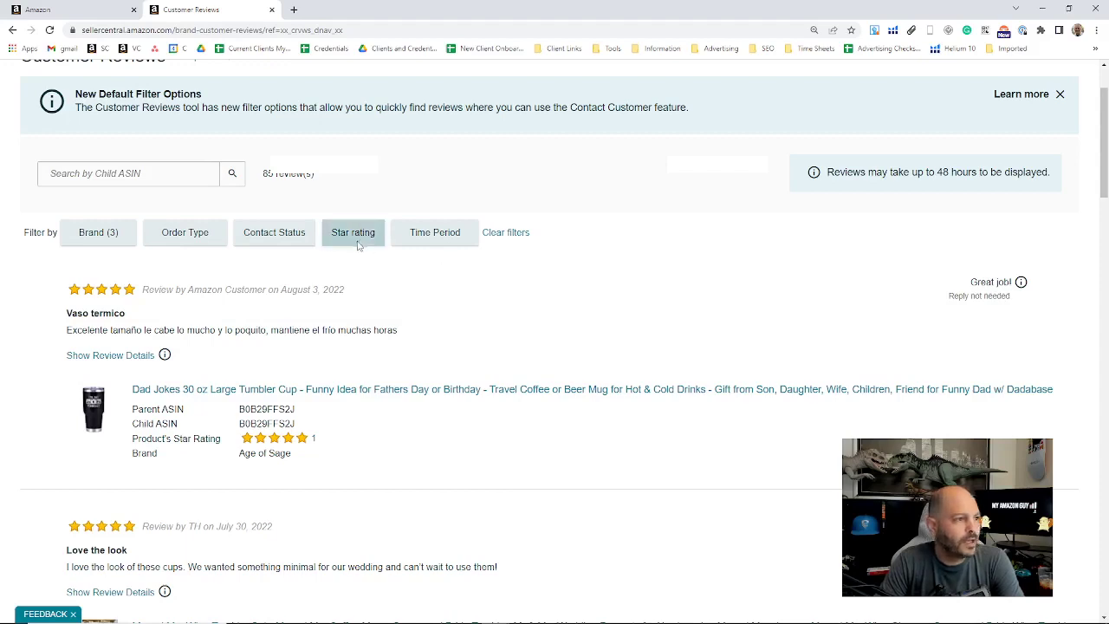
pyautogui.scroll(-3, 688, 278)
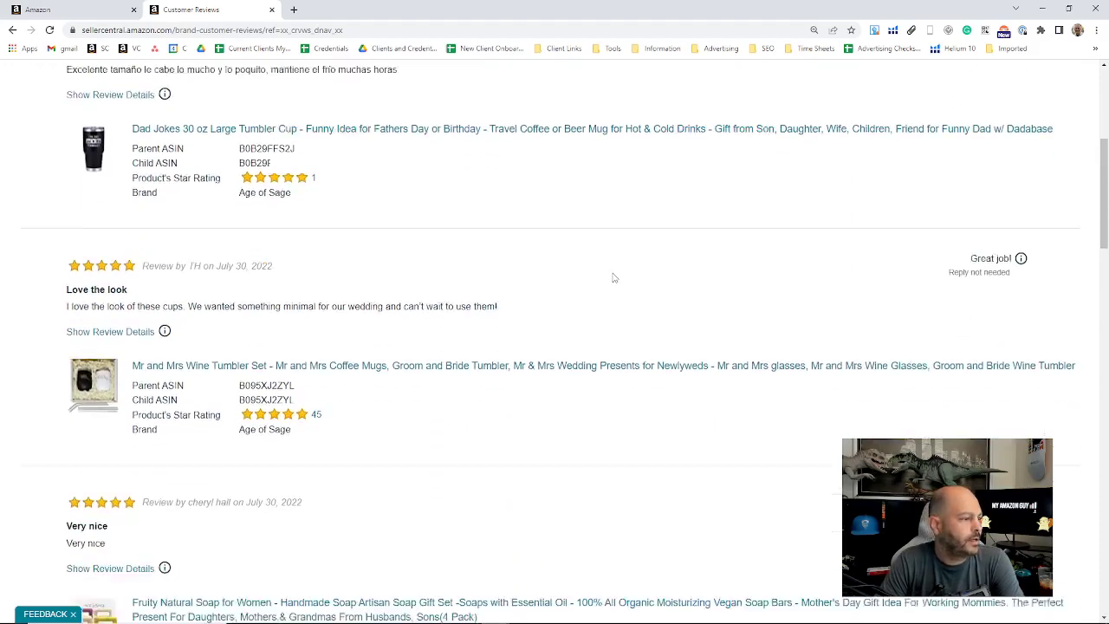
pyautogui.scroll(-2, 641, 329)
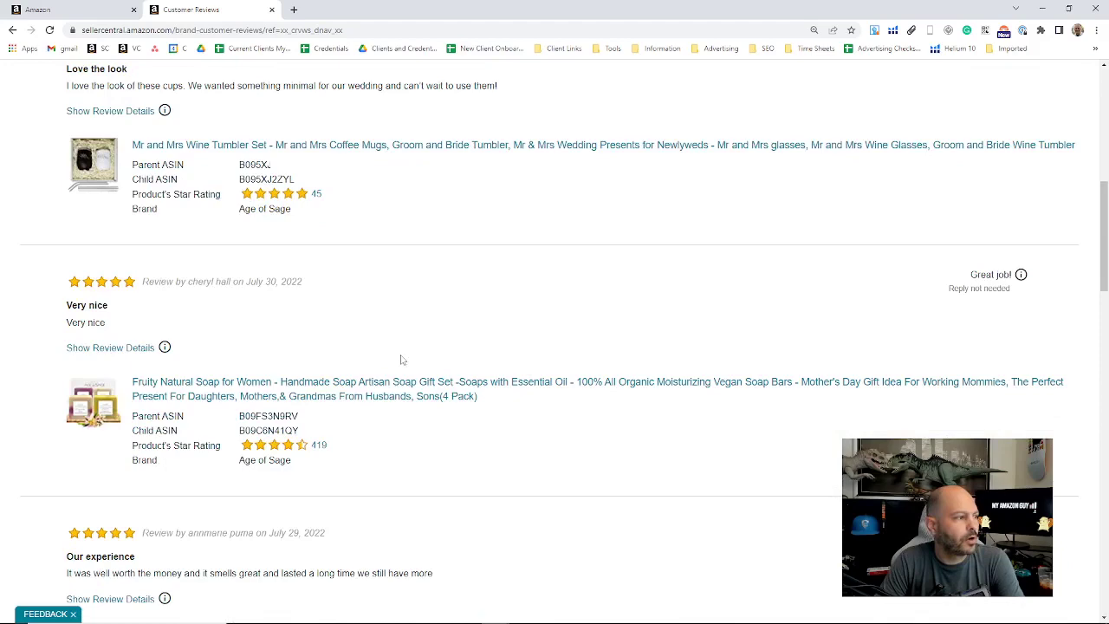
pyautogui.scroll(5, 401, 360)
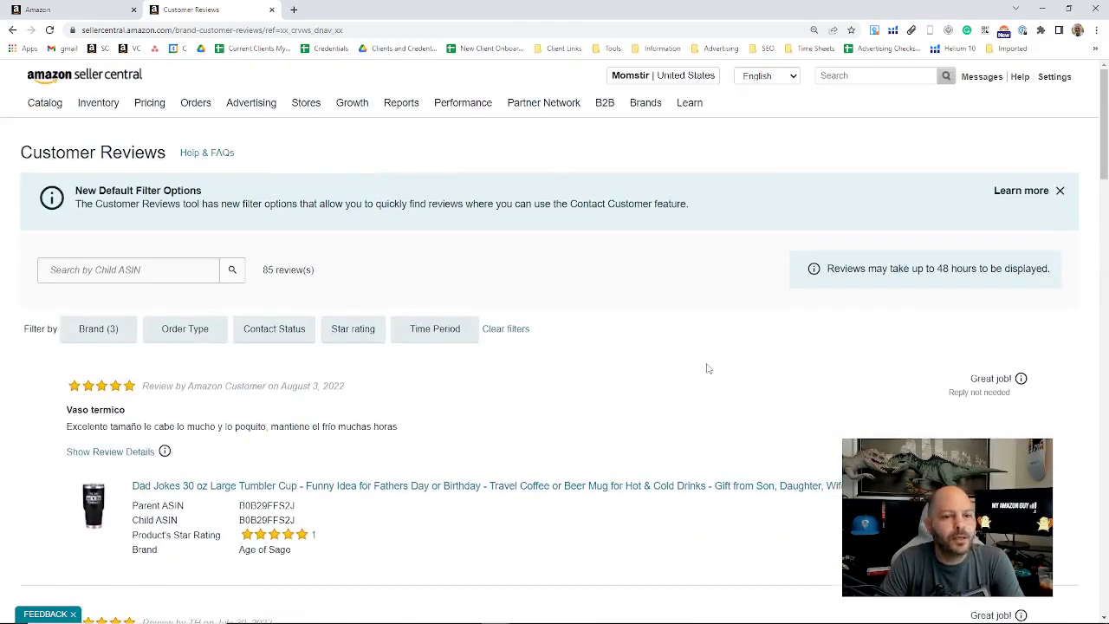
pyautogui.moveTo(646, 109)
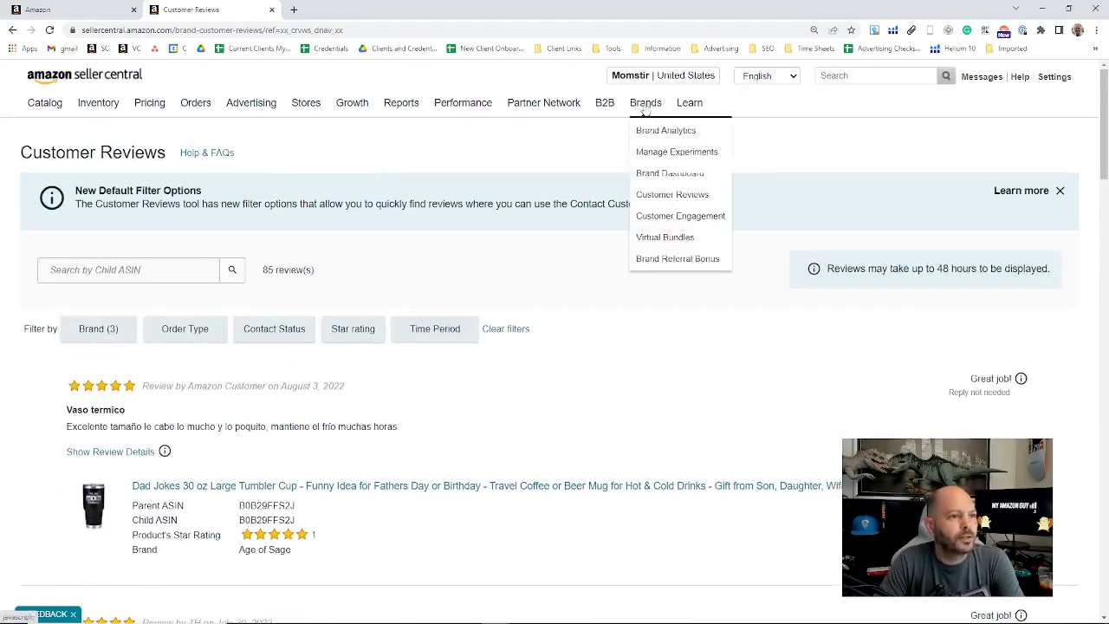
# Step: Review the Customer Engagement campaigns list, then go to Virtual Bundles
pyautogui.click(674, 216)
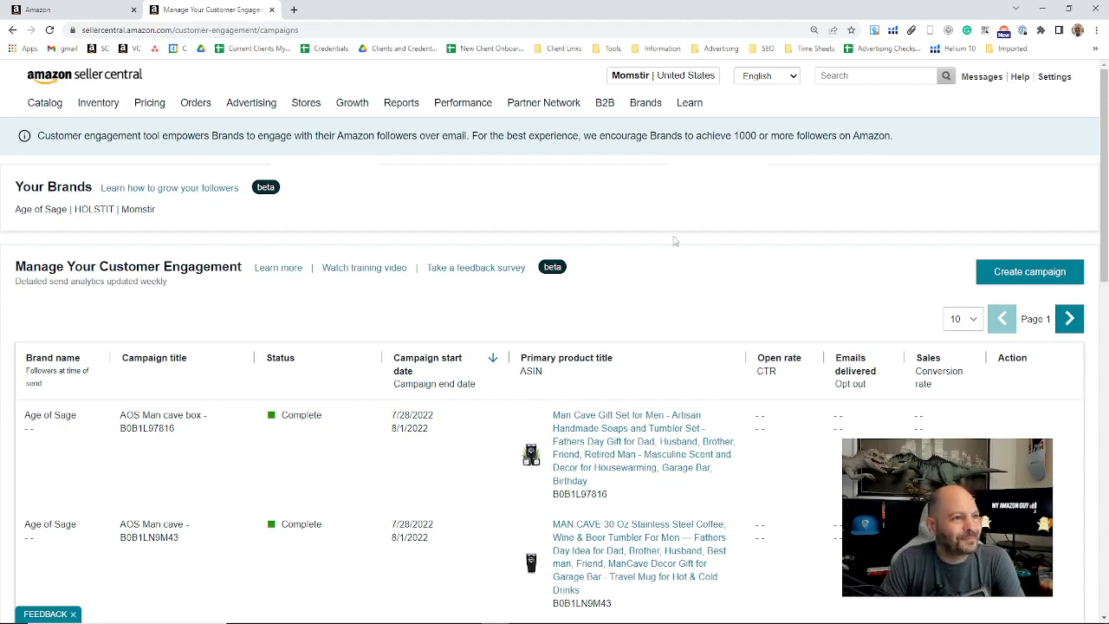
pyautogui.moveTo(642, 110)
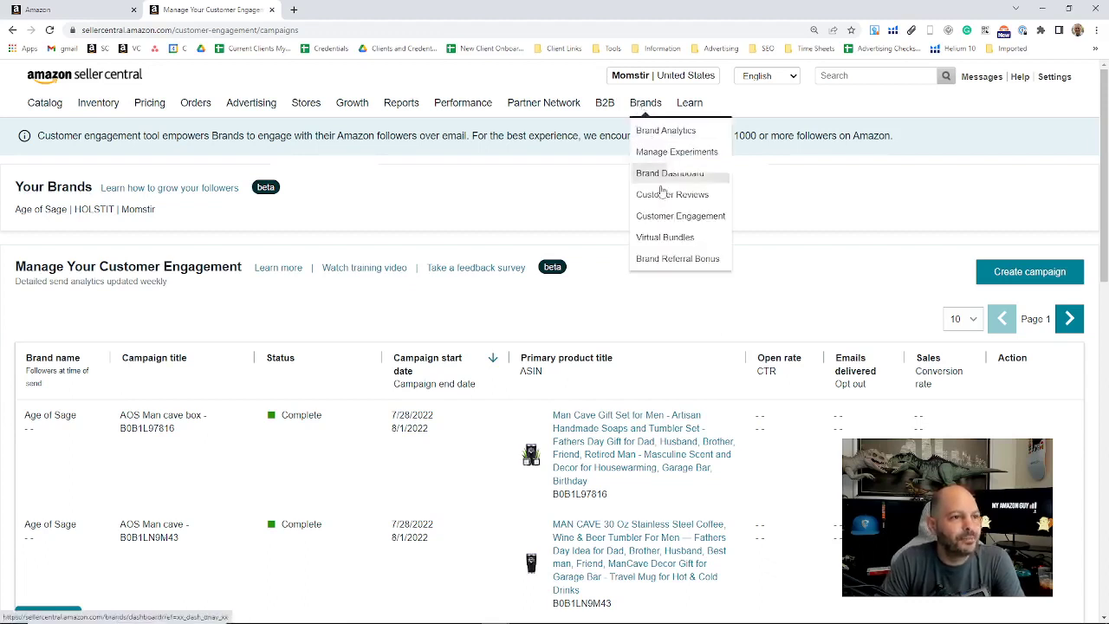
pyautogui.click(663, 243)
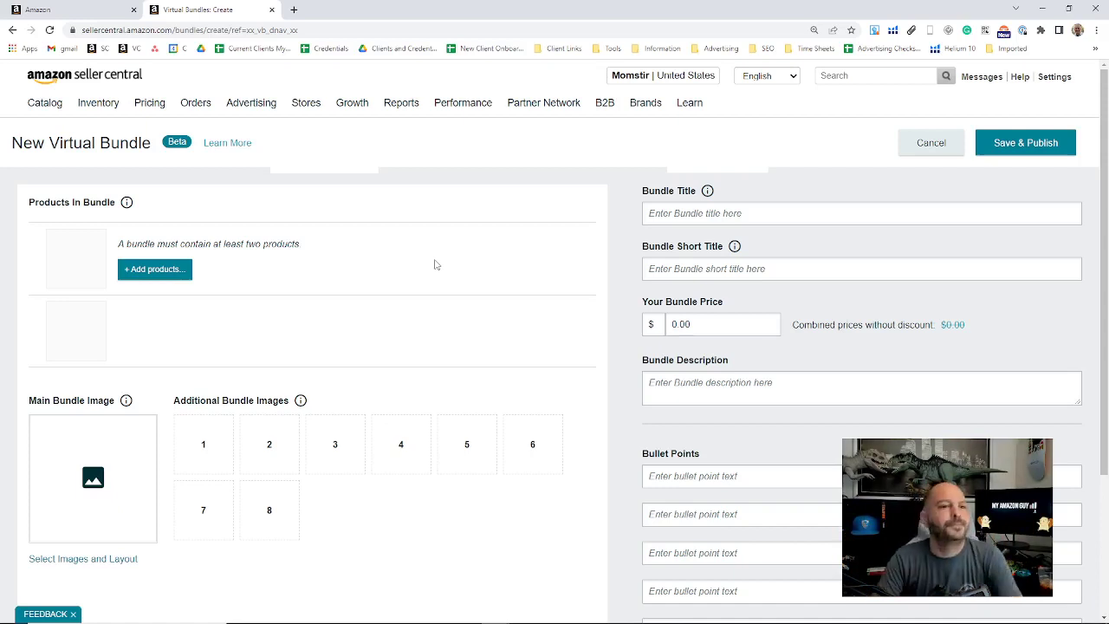
# Step: Try going to Brand Referral Bonus, which raises a Leave site? warning
pyautogui.moveTo(648, 113)
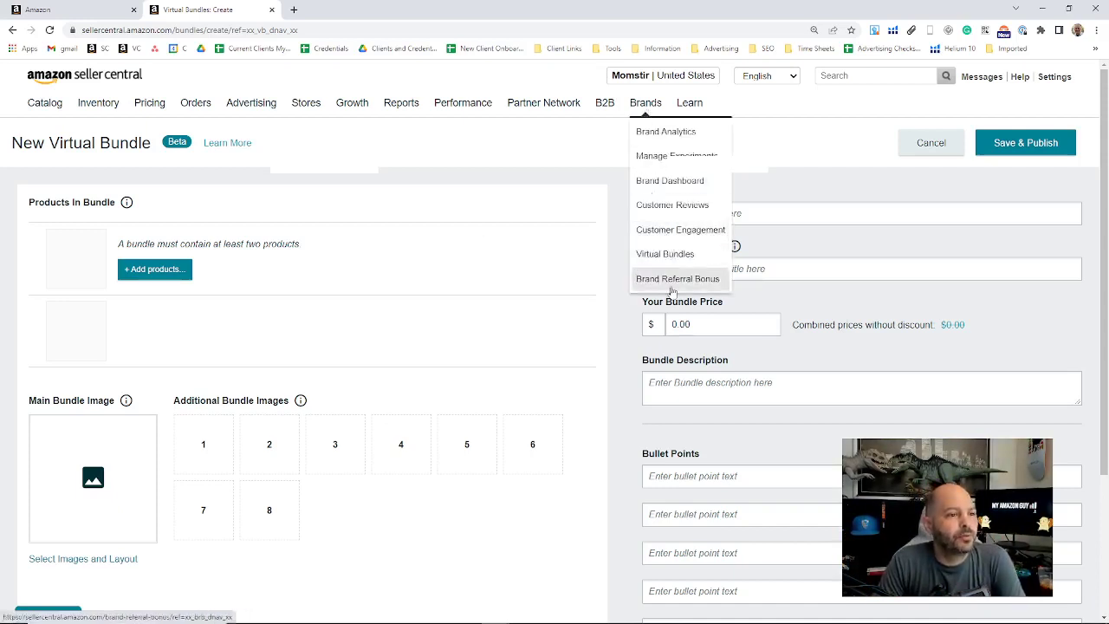
pyautogui.click(672, 284)
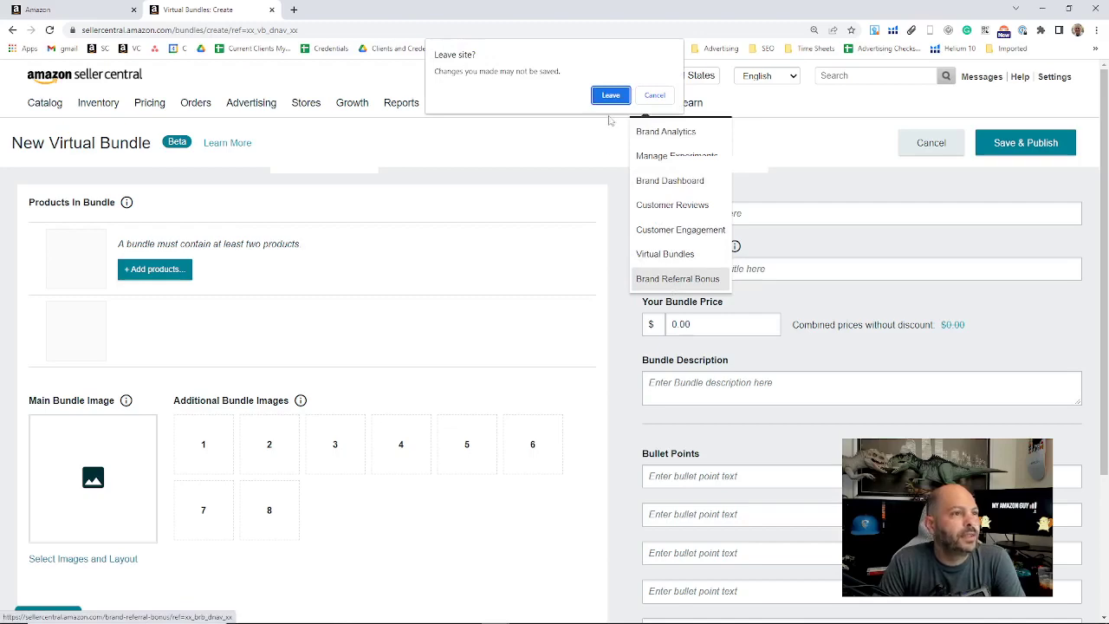
# Step: Leave the unsaved bundle form and scroll through the Brand Referral Bonus page
pyautogui.click(611, 97)
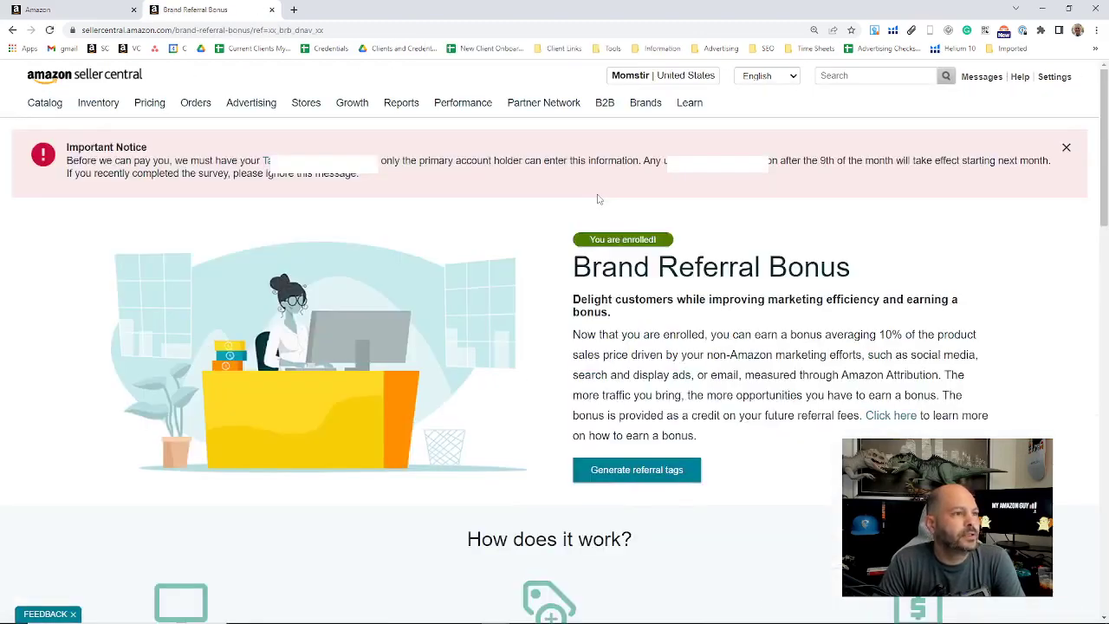
pyautogui.scroll(-2, 679, 243)
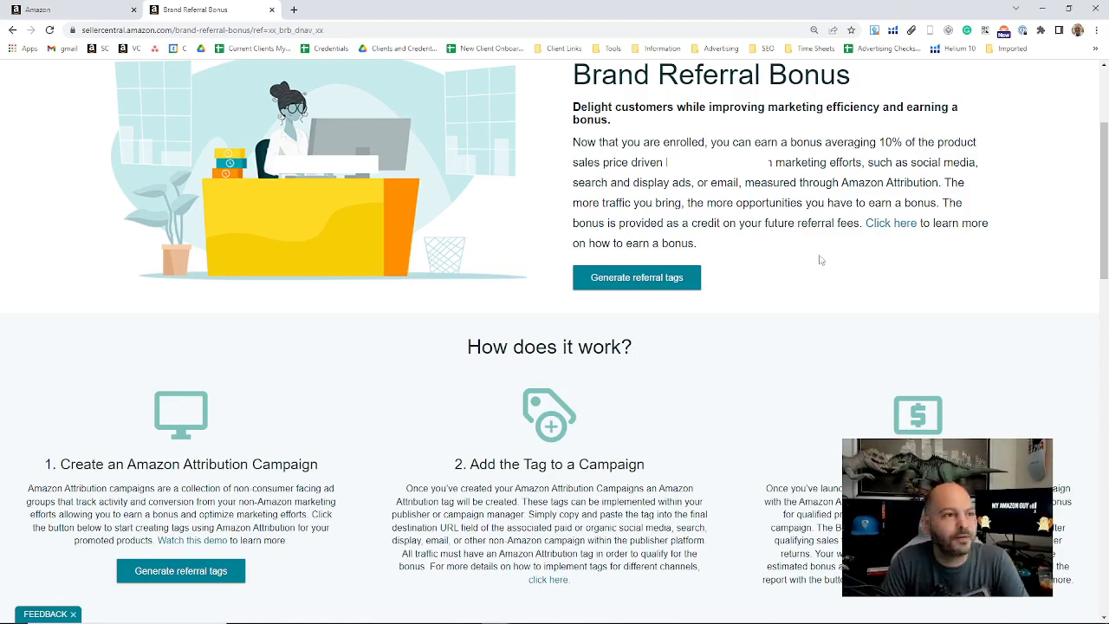
pyautogui.scroll(2, 757, 315)
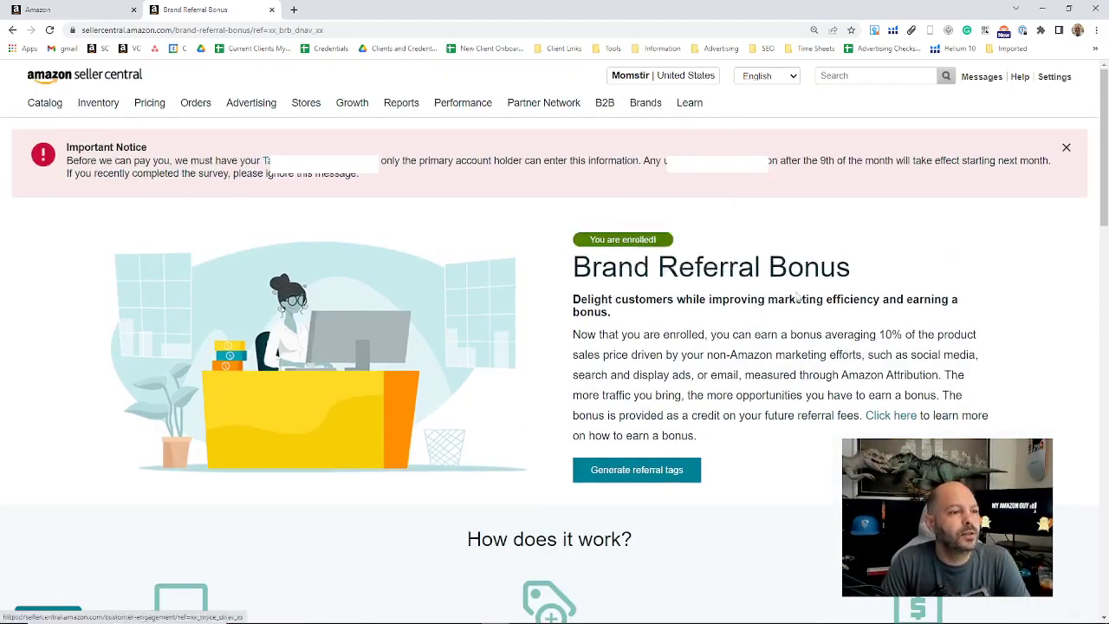